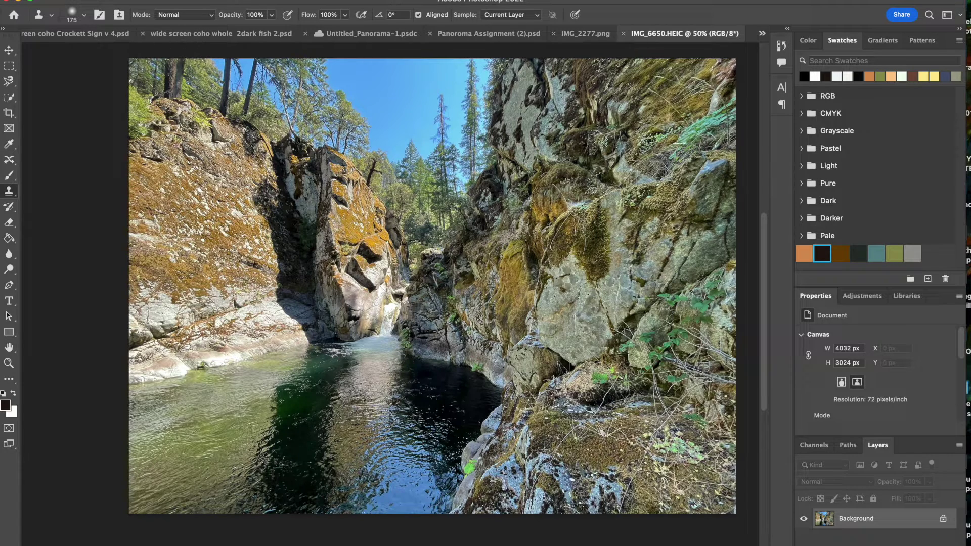
Start Sky Replacement on the rocky river canyon photo
click(111, 0)
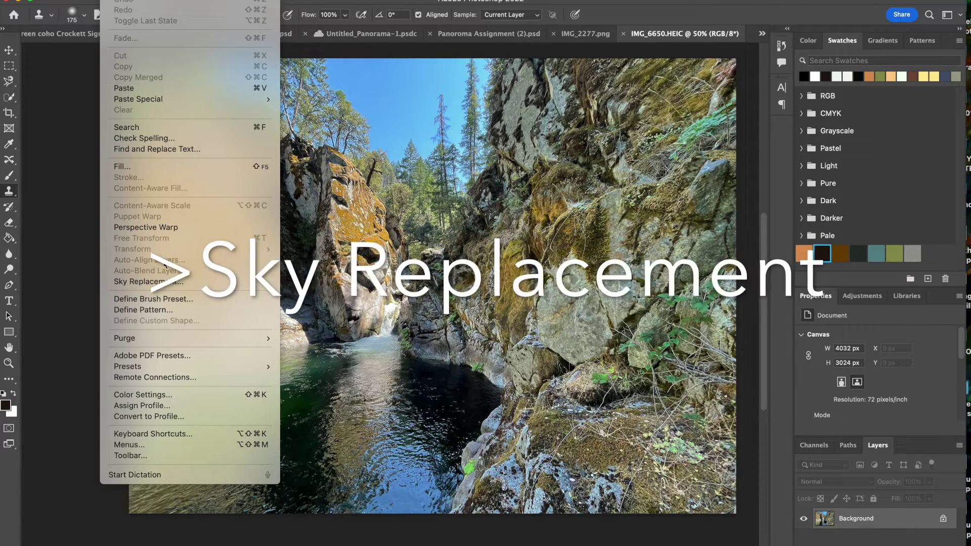
click(163, 287)
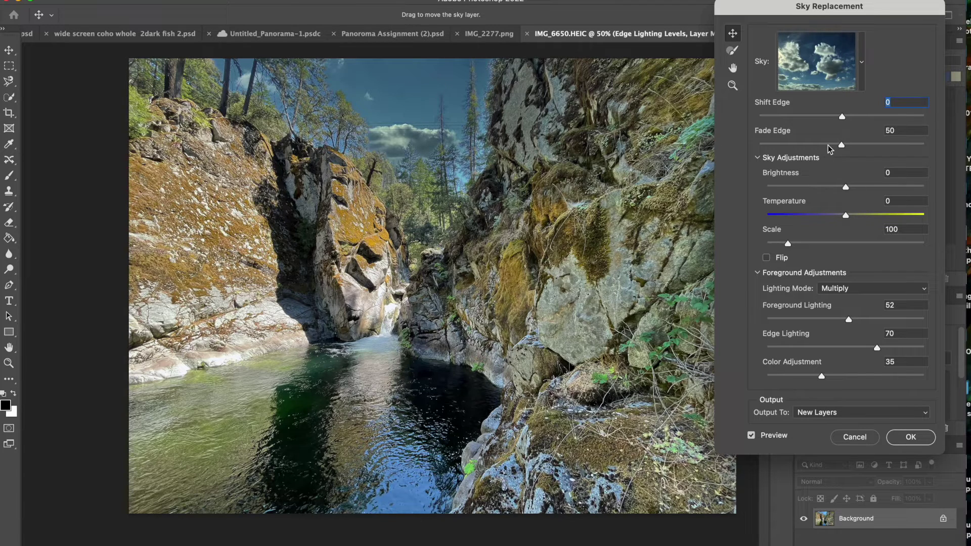
Set the replacement sky's brightness to 10 and its temperature to 6
mouse_move(846, 187)
mouse_down()
mouse_move(827, 189)
mouse_move(867, 189)
mouse_move(855, 189)
mouse_up()
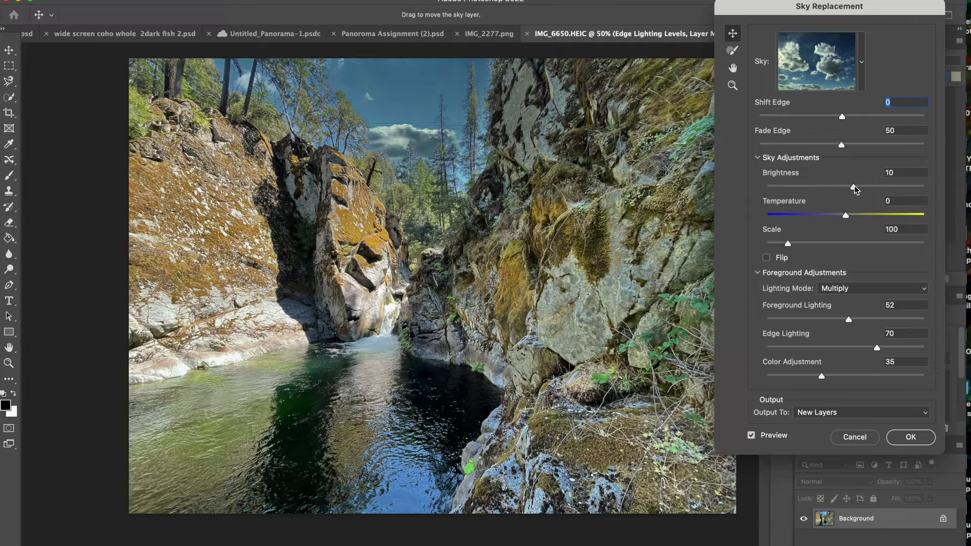
click(846, 216)
mouse_move(846, 217)
mouse_down()
mouse_move(818, 217)
mouse_move(850, 219)
mouse_up()
scroll(844, 351, down, 3)
scroll(844, 352, up, 1)
scroll(845, 355, up, 1)
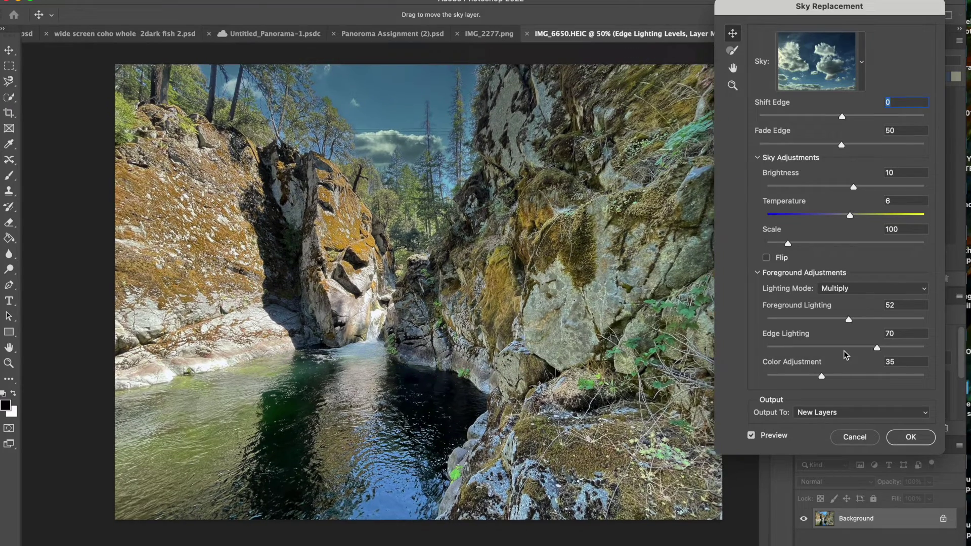
Set the foreground lighting to 50 and the edge lighting to 52 for the sky replacement
click(850, 320)
drag(851, 321, 851, 349)
scroll(851, 352, down, 4)
scroll(851, 351, up, 7)
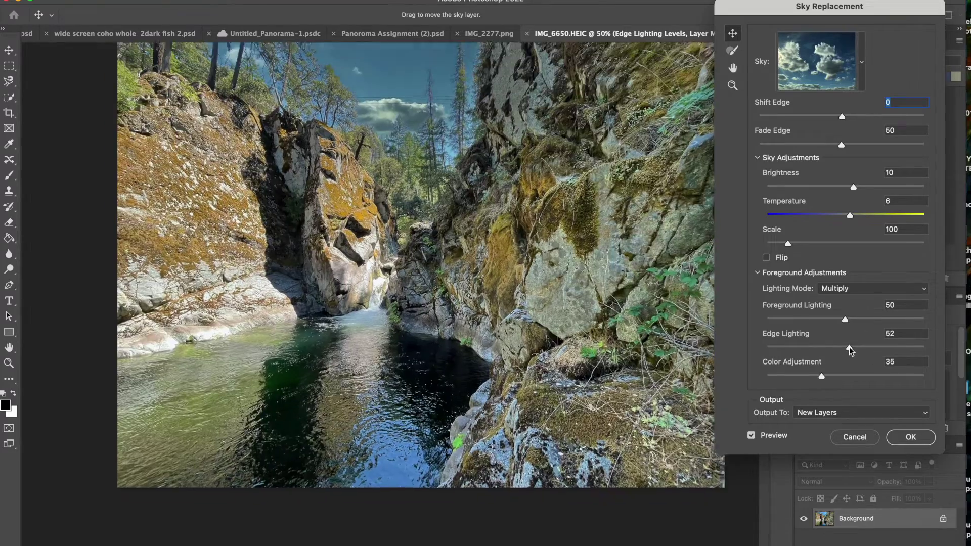
scroll(851, 352, down, 3)
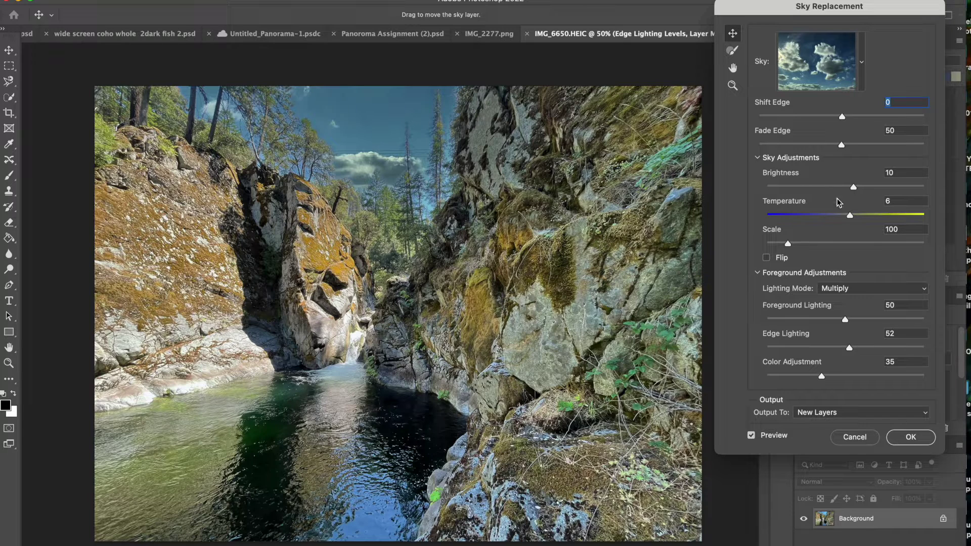
Try several Blue Skies presets on the photo, ending with the deep blue sky with small scattered clouds
click(863, 63)
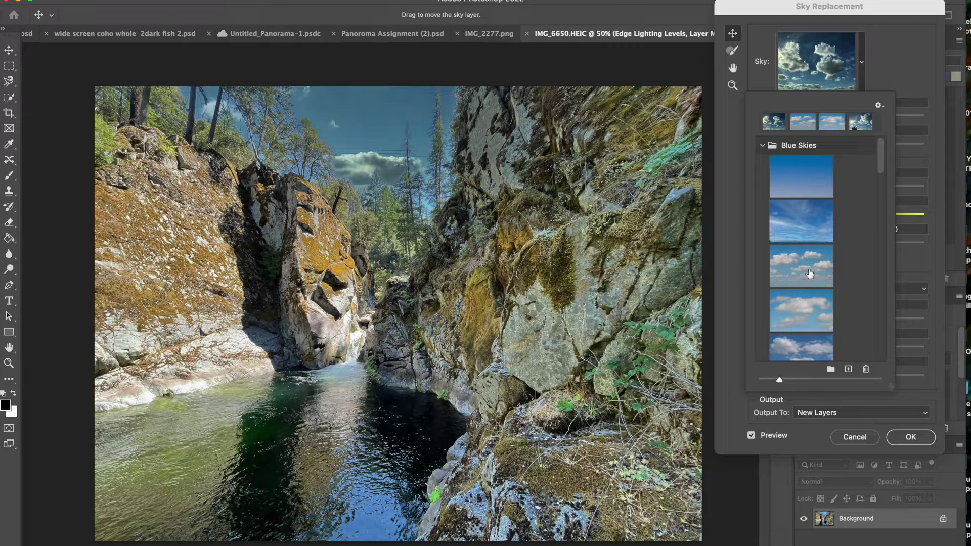
click(813, 313)
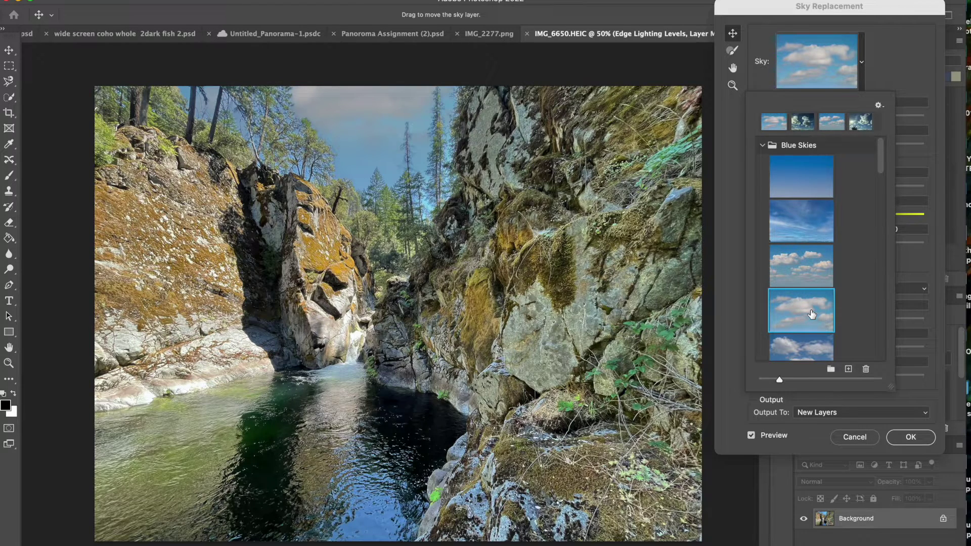
scroll(812, 314, down, 3)
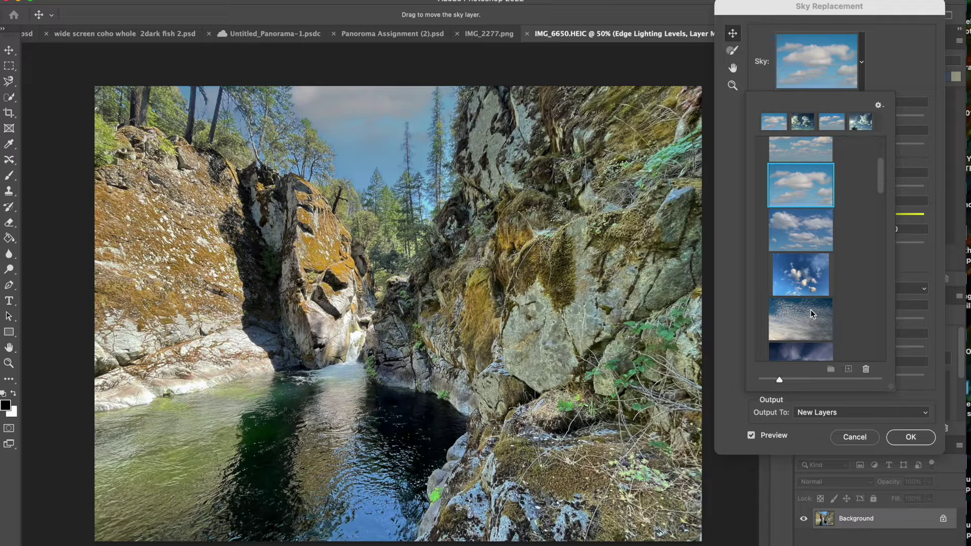
click(812, 314)
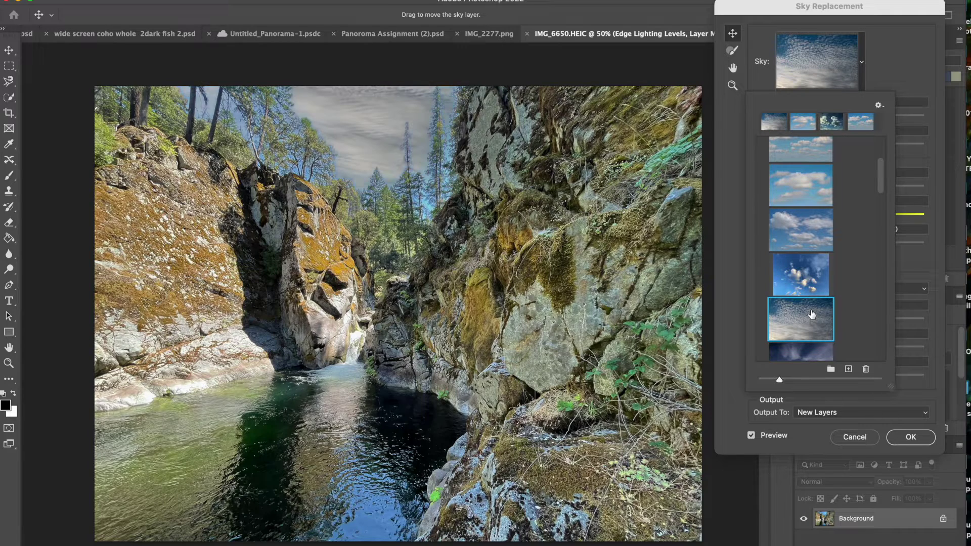
click(806, 272)
scroll(807, 273, down, 10)
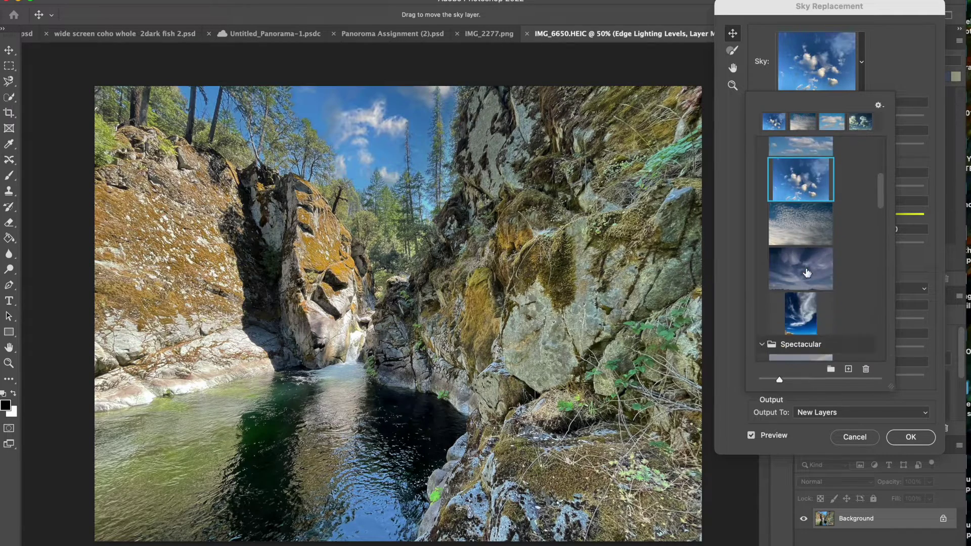
Try two cumulus cloud skies from the Spectacular group, ending with the one showing the sun above a tree
scroll(806, 273, down, 1)
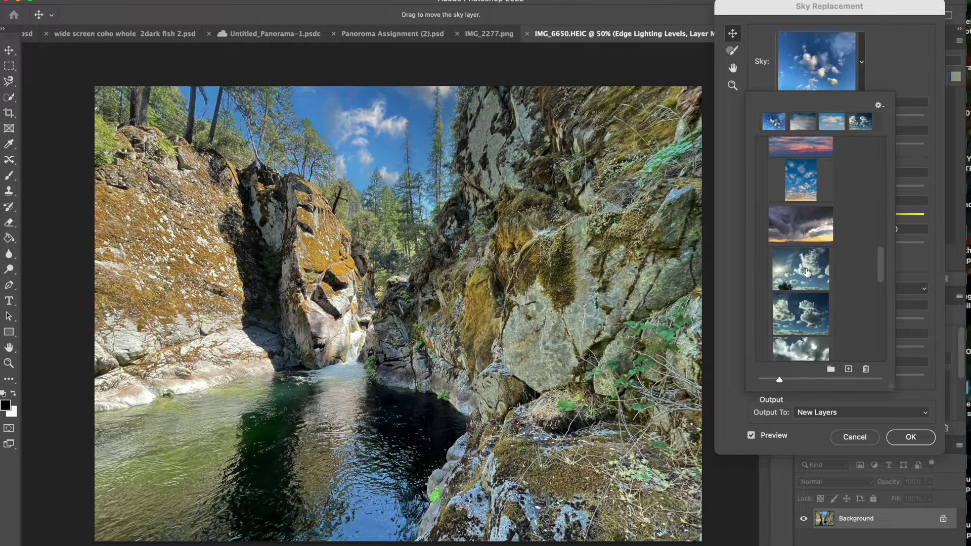
scroll(807, 272, down, 8)
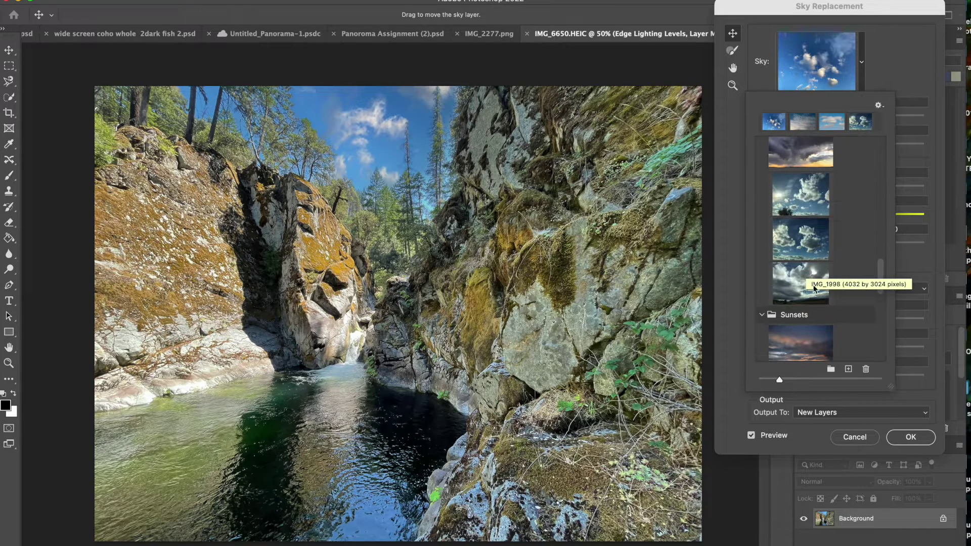
click(805, 238)
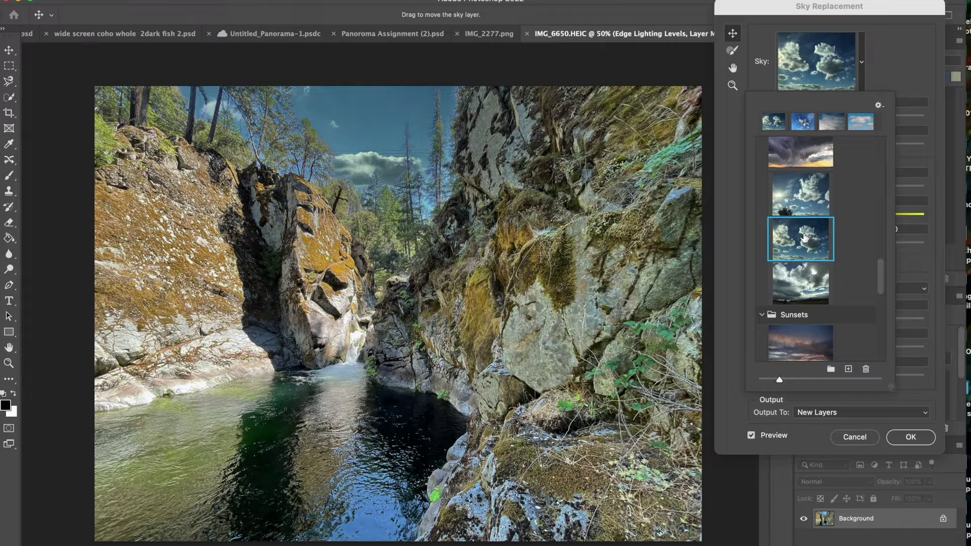
click(805, 188)
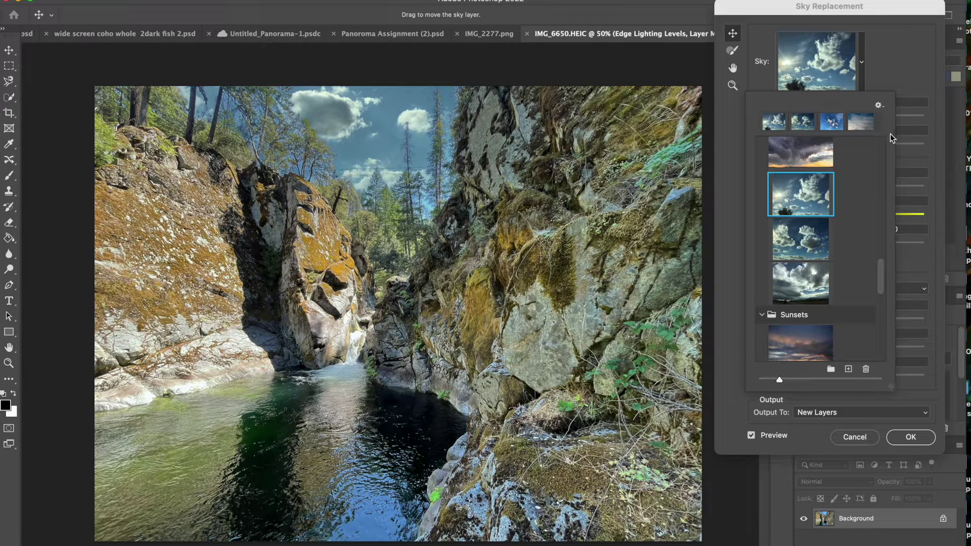
Move the Sky Replacement dialog away from the screen edge and start importing images as additional skies
click(880, 106)
mouse_move(902, 114)
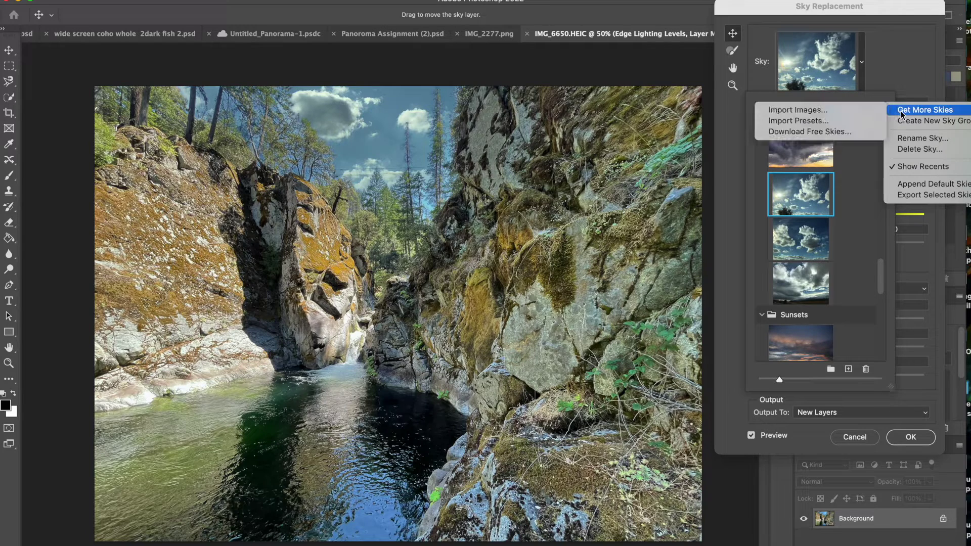
click(880, 7)
drag(881, 8, 738, 1)
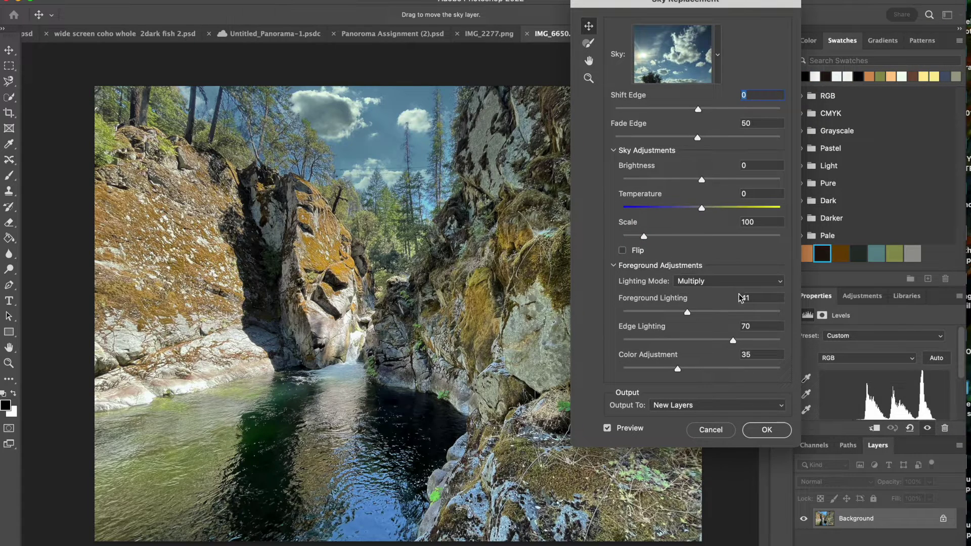
click(718, 54)
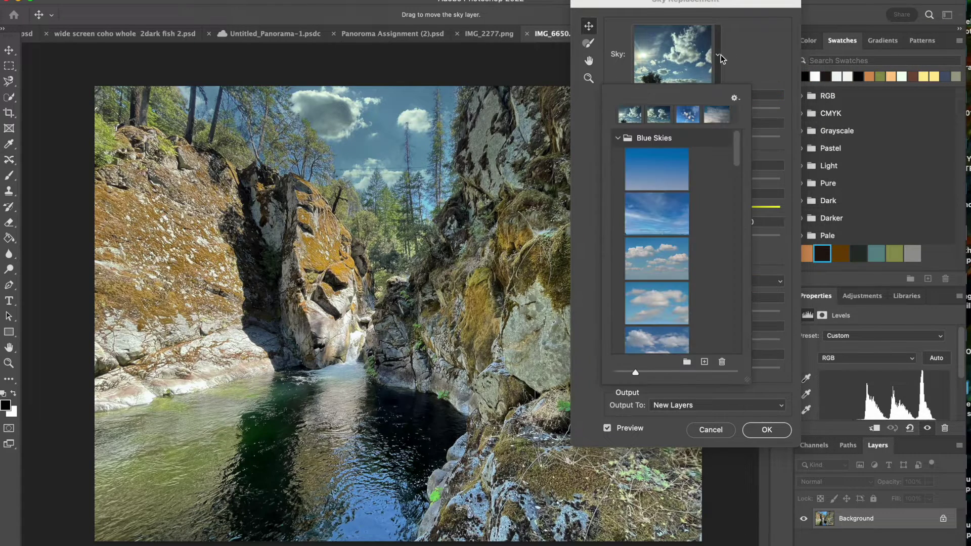
click(735, 99)
mouse_move(756, 111)
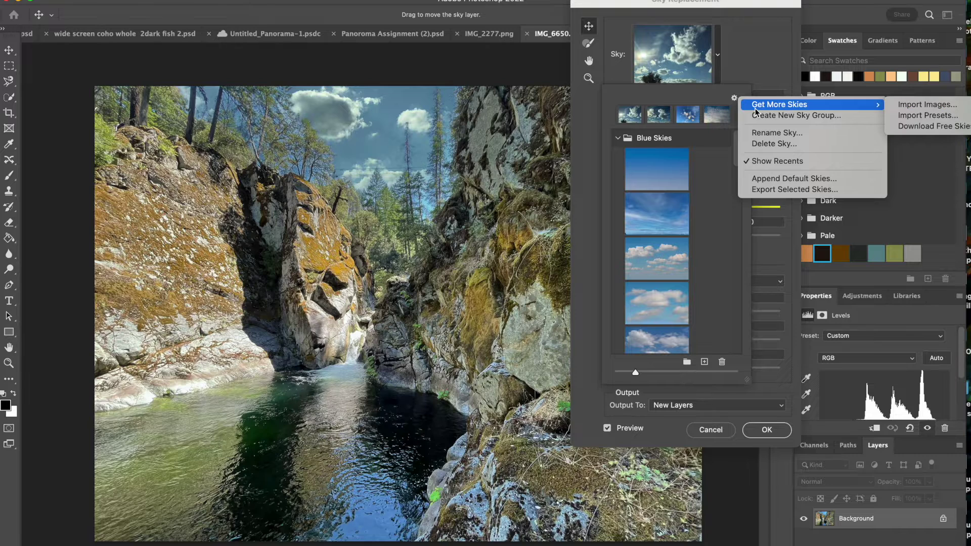
click(928, 105)
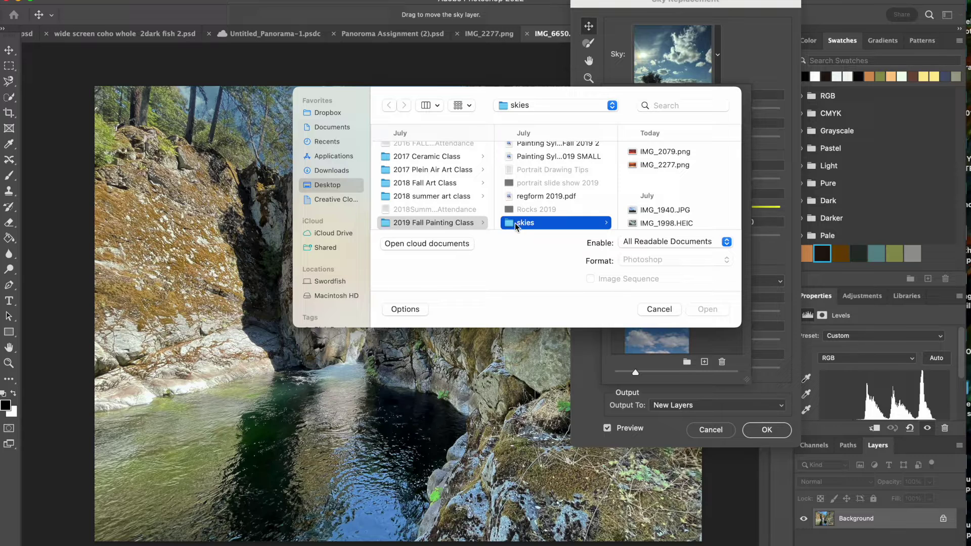
Import IMG_5615.HEIC from the Skies folder on the Desktop into the sky presets
click(326, 186)
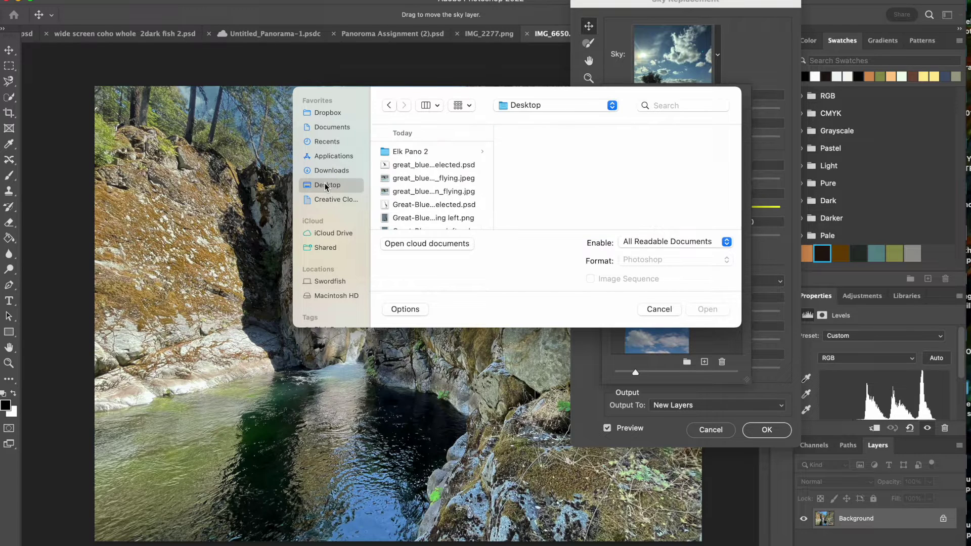
scroll(435, 184, down, 5)
scroll(434, 183, down, 3)
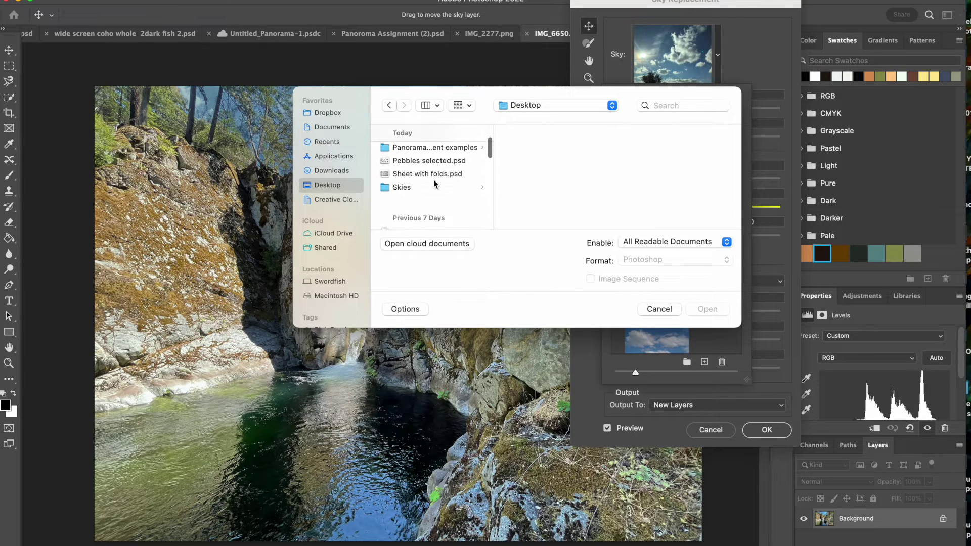
click(398, 188)
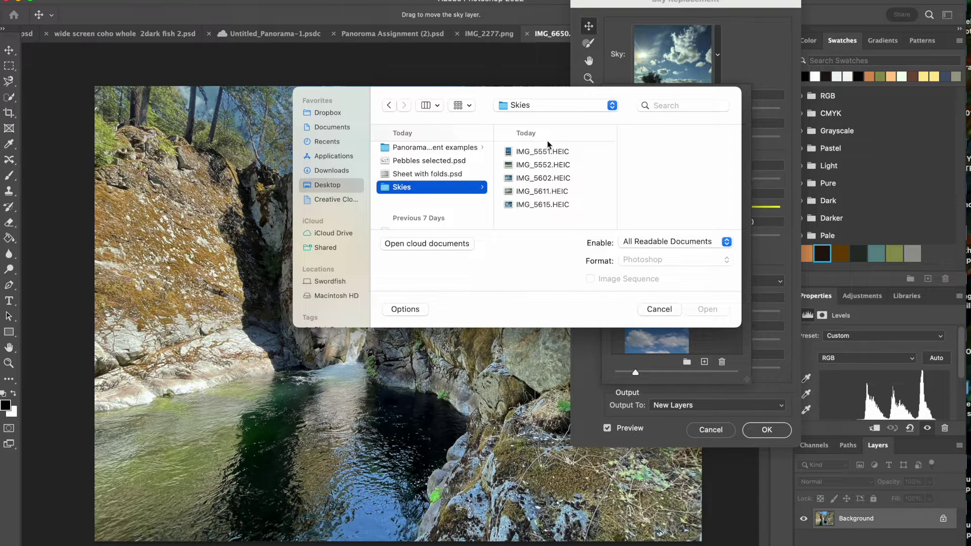
click(536, 205)
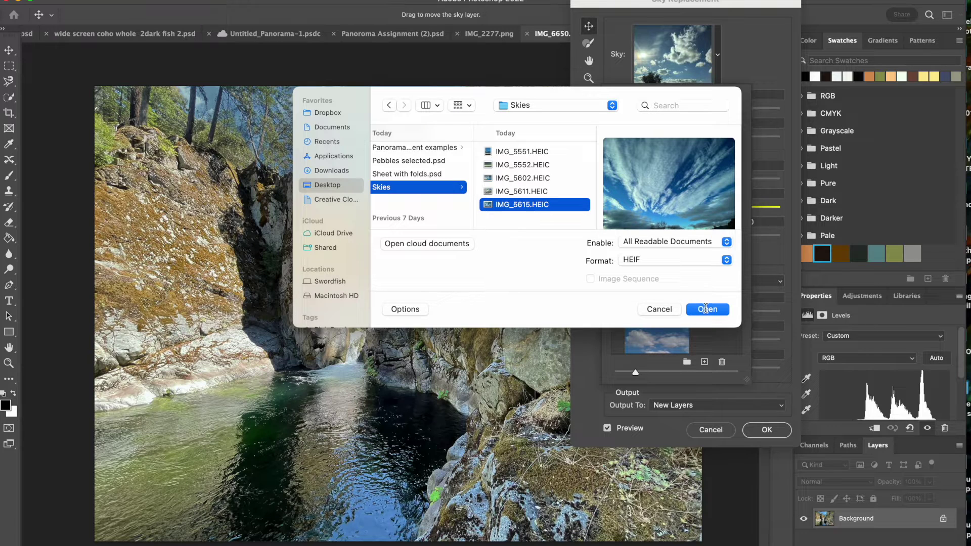
click(707, 310)
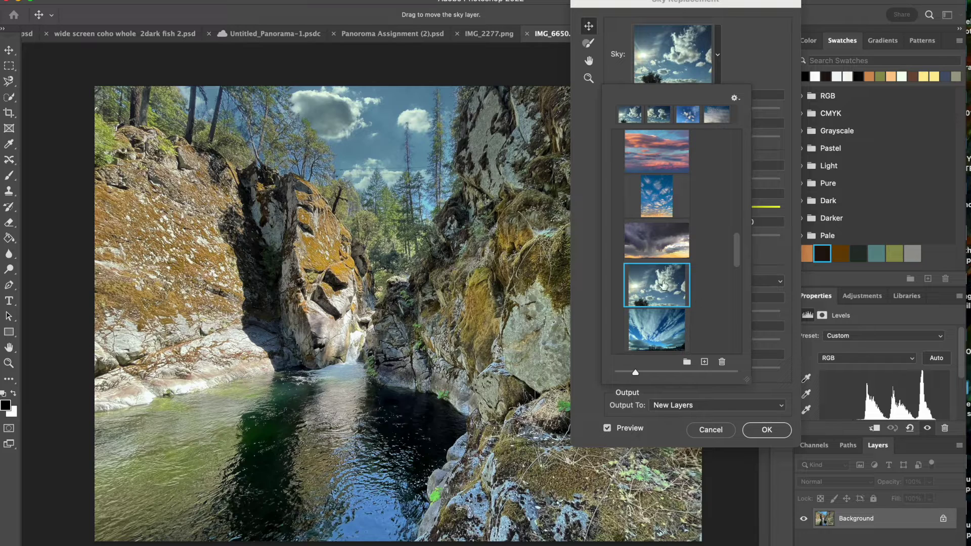
Apply the imported sky with radiating streaked clouds to the photo and set its scale to 166
scroll(673, 283, down, 5)
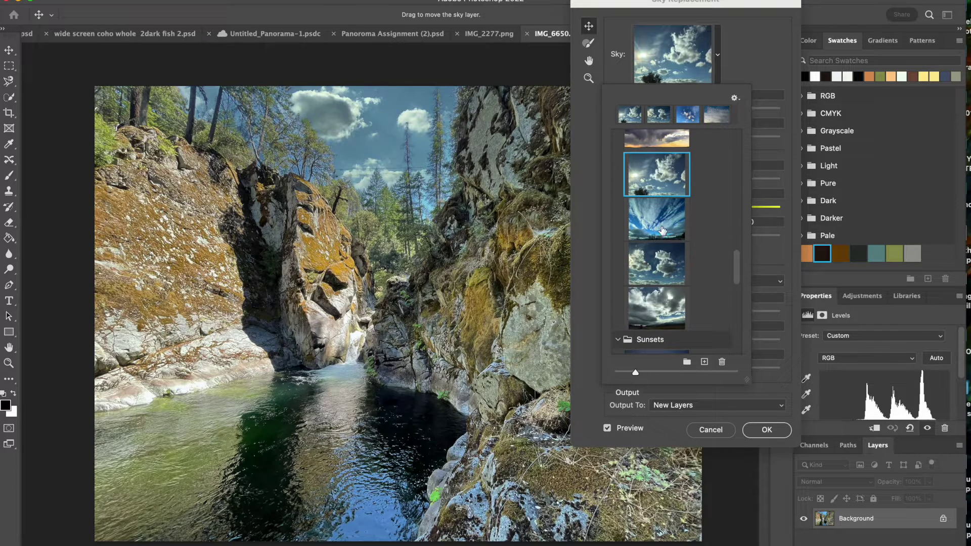
click(662, 230)
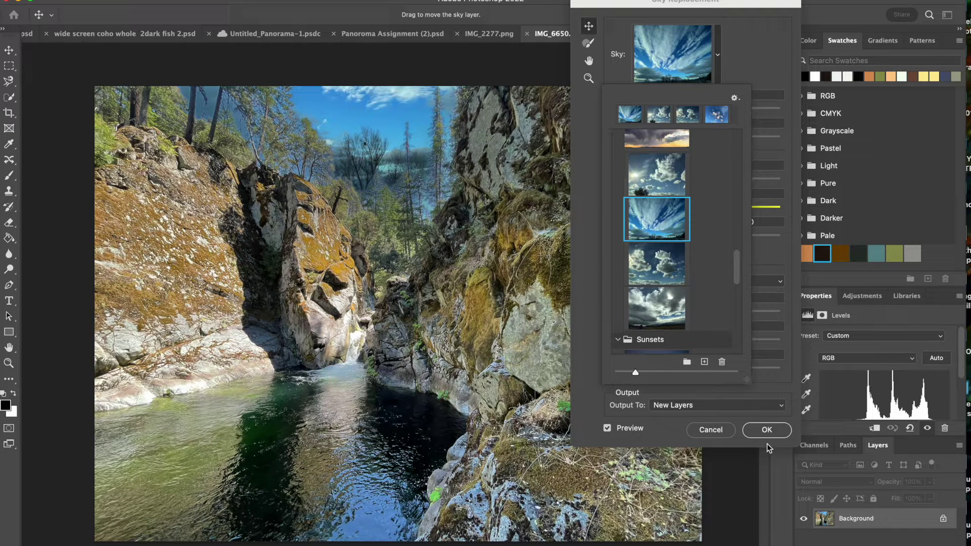
click(754, 59)
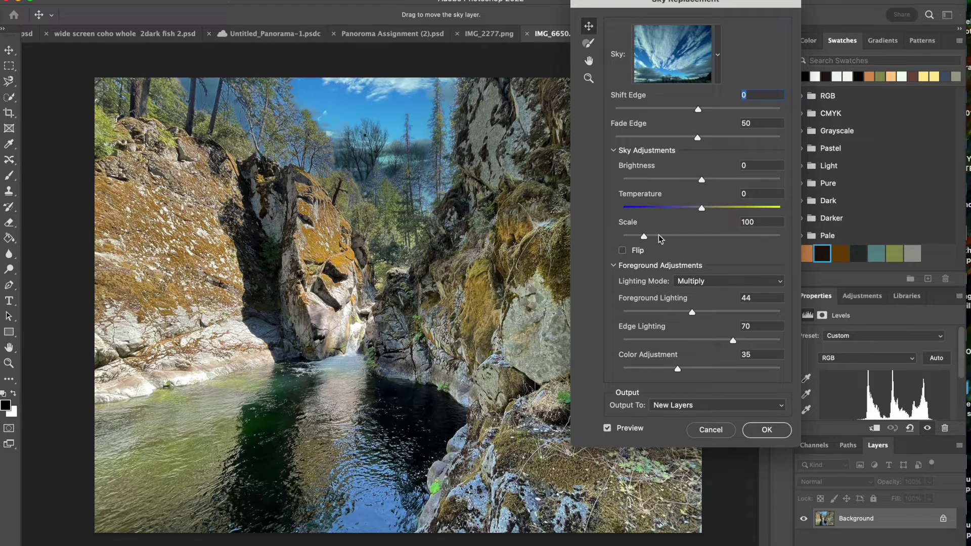
drag(644, 236, 669, 238)
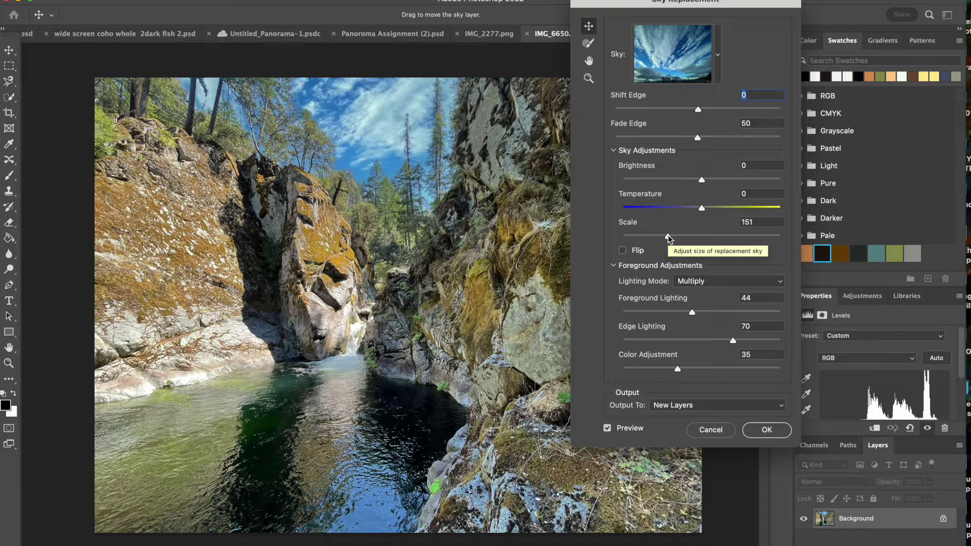
mouse_move(668, 237)
mouse_down()
mouse_move(702, 245)
mouse_move(666, 240)
mouse_move(676, 242)
mouse_up()
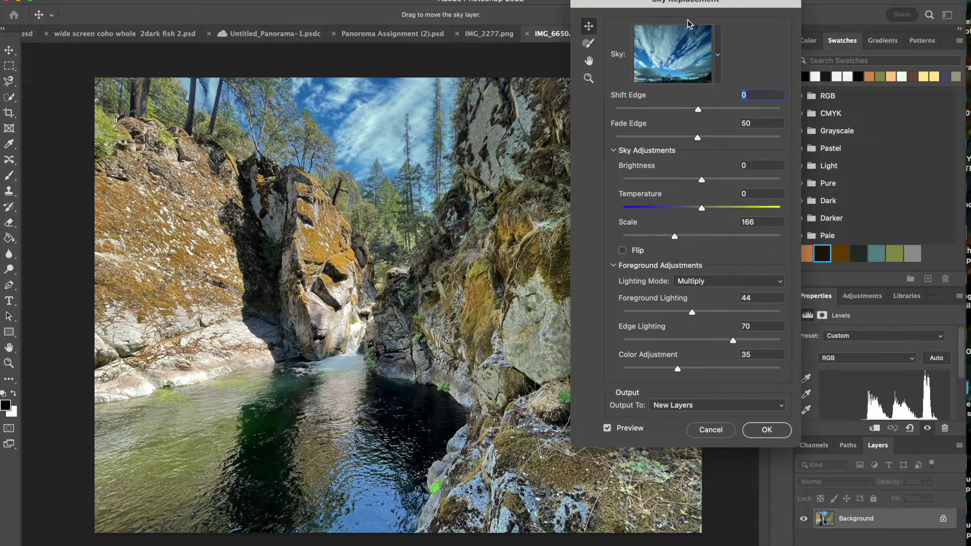
Import IMG_5552.HEIC from the Skies folder as another sky preset
click(718, 55)
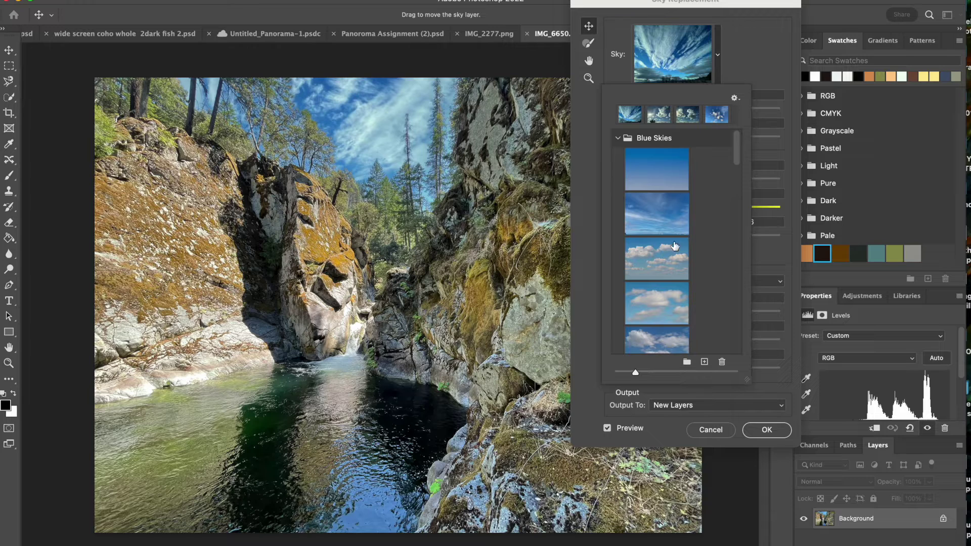
scroll(707, 219, down, 5)
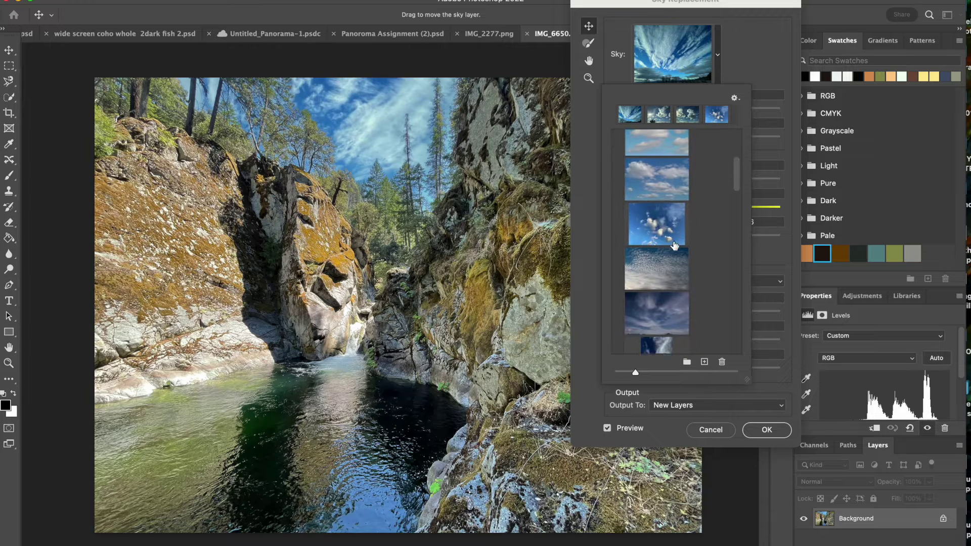
click(740, 100)
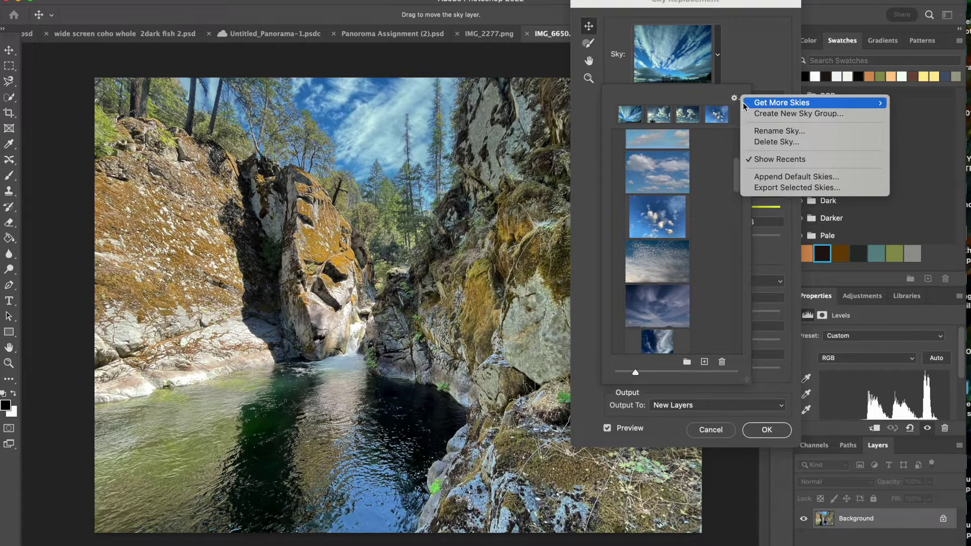
mouse_move(763, 107)
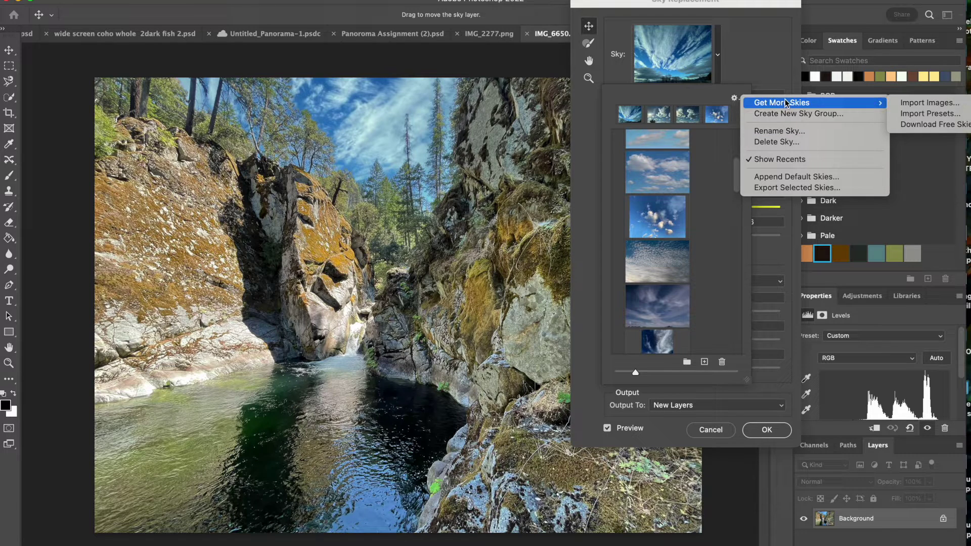
click(931, 104)
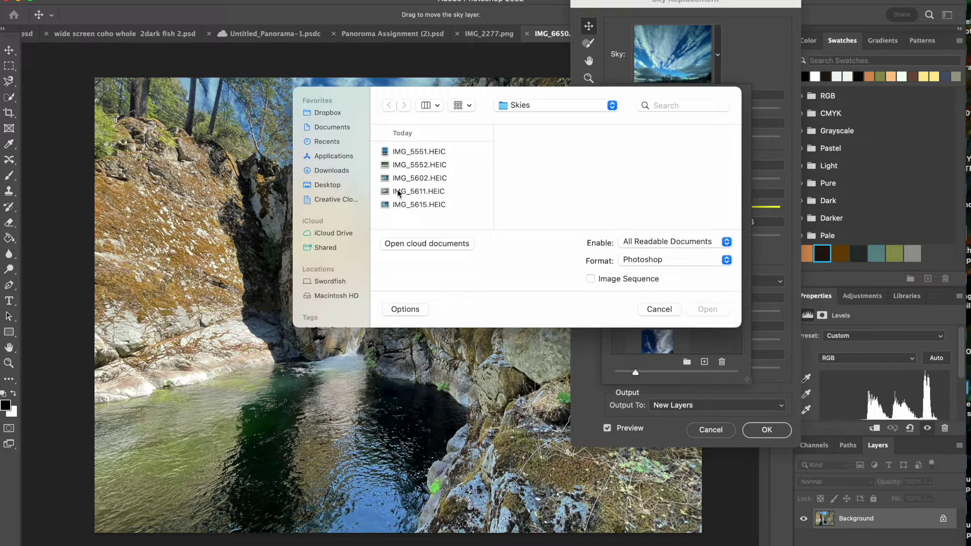
click(397, 170)
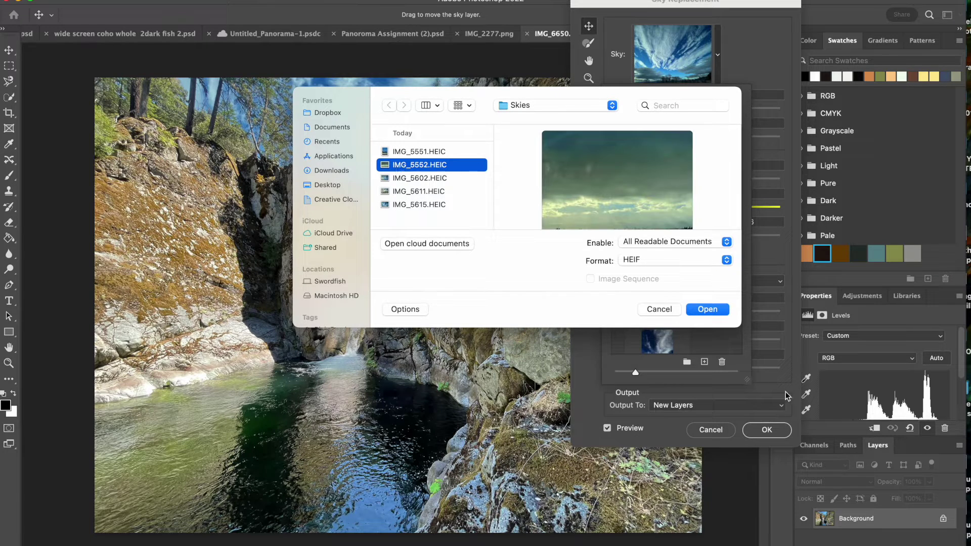
click(711, 309)
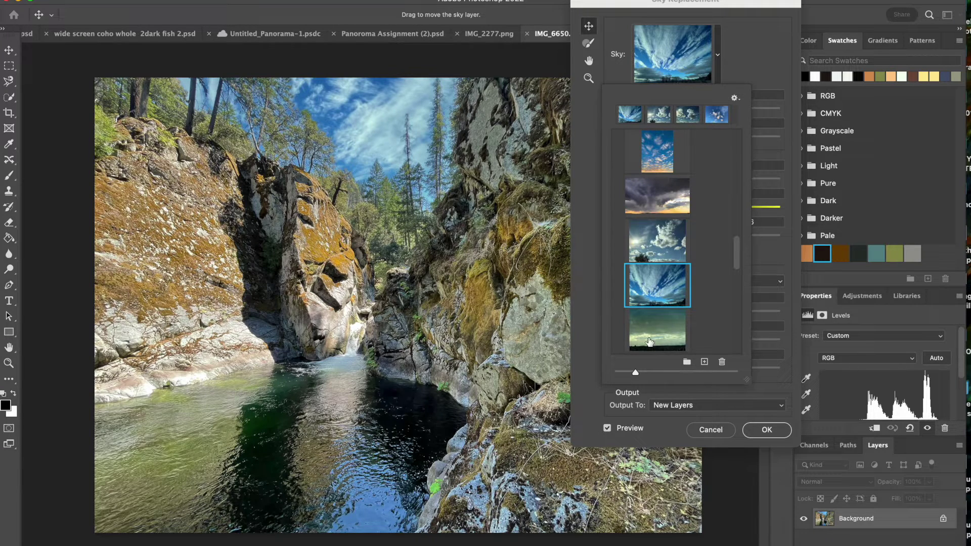
Try the imported greenish cloudy sky, switch back to the radiating streaked cloud sky, and accept the sky replacement
click(649, 333)
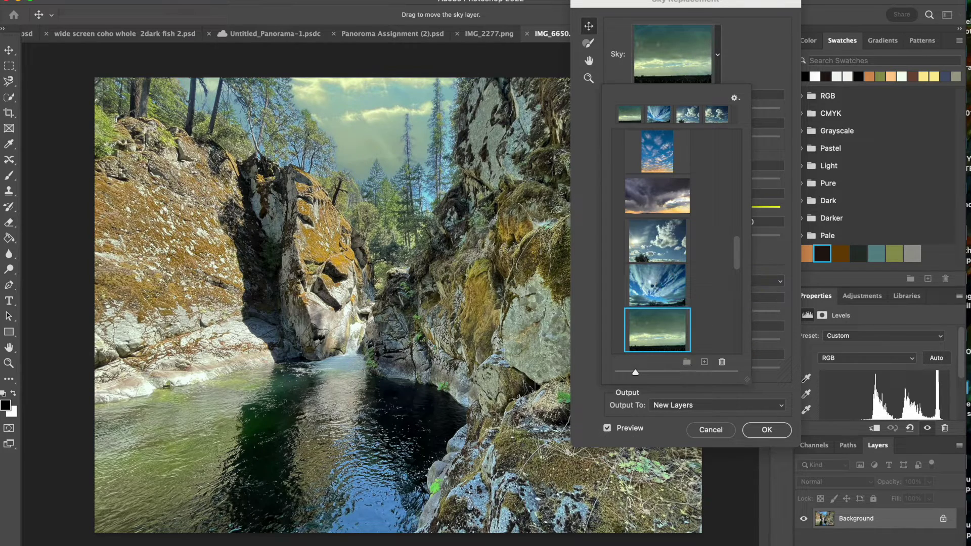
click(655, 285)
key(Return)
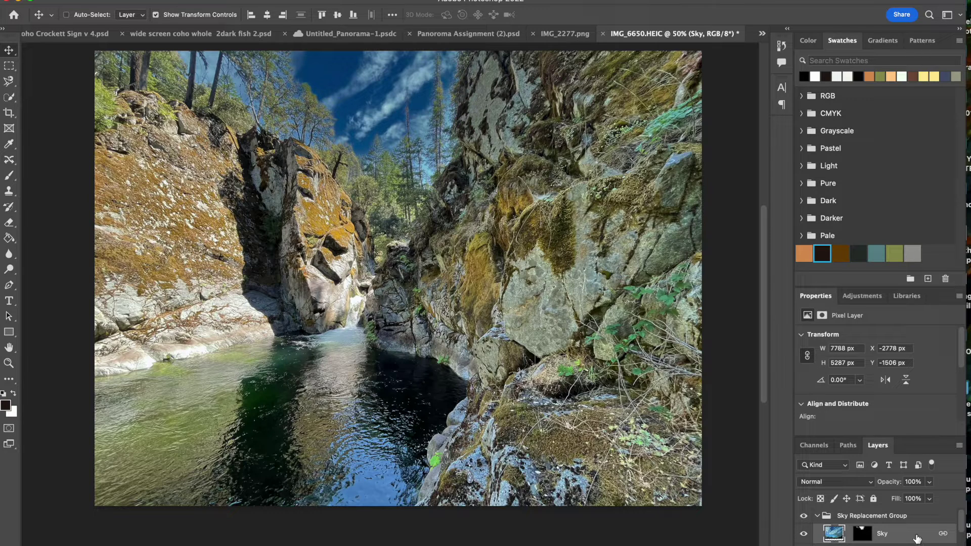
Reposition the Sky layer's image so different streaked clouds show in the gap above the canyon
drag(375, 113, 424, 162)
drag(513, 197, 224, 145)
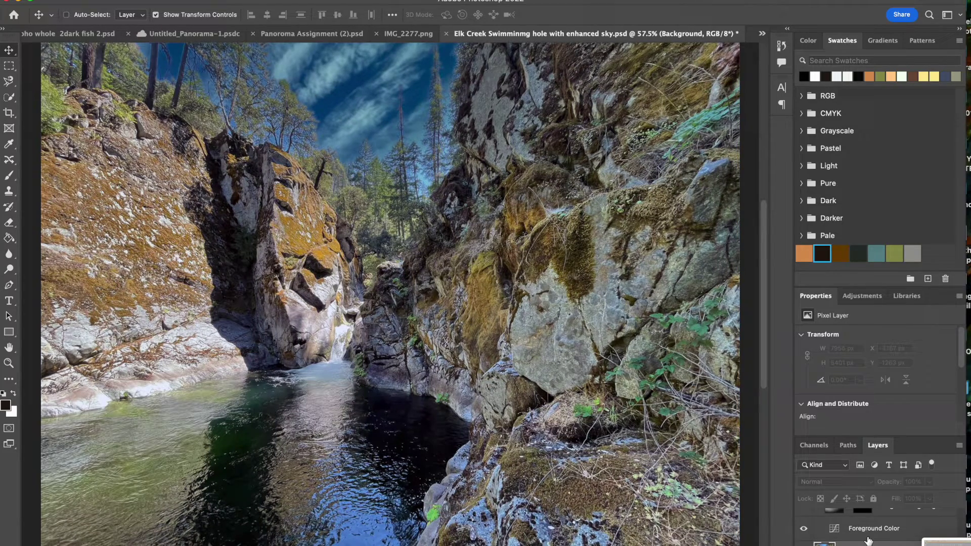
Apply Auto Color to the Background layer of the canyon photo
scroll(868, 541, up, 3)
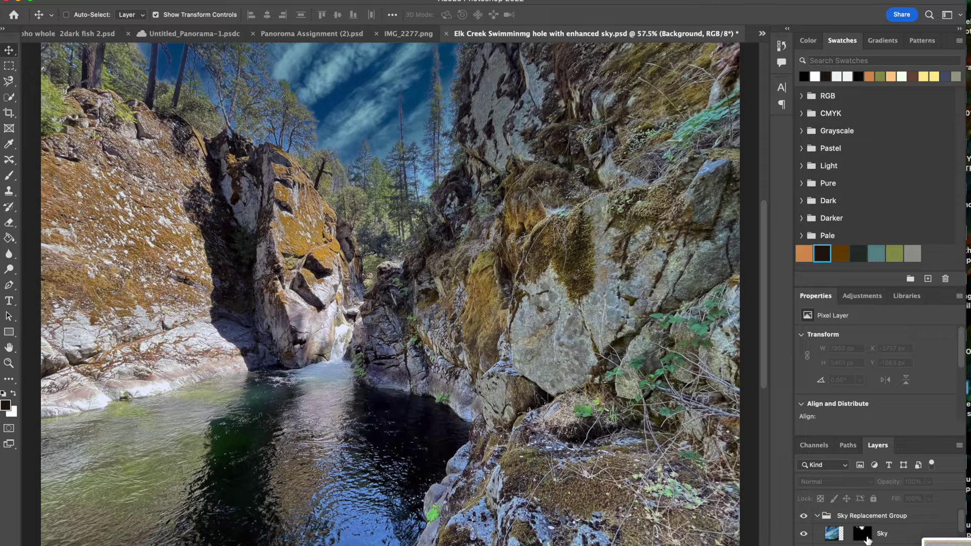
scroll(868, 540, down, 2)
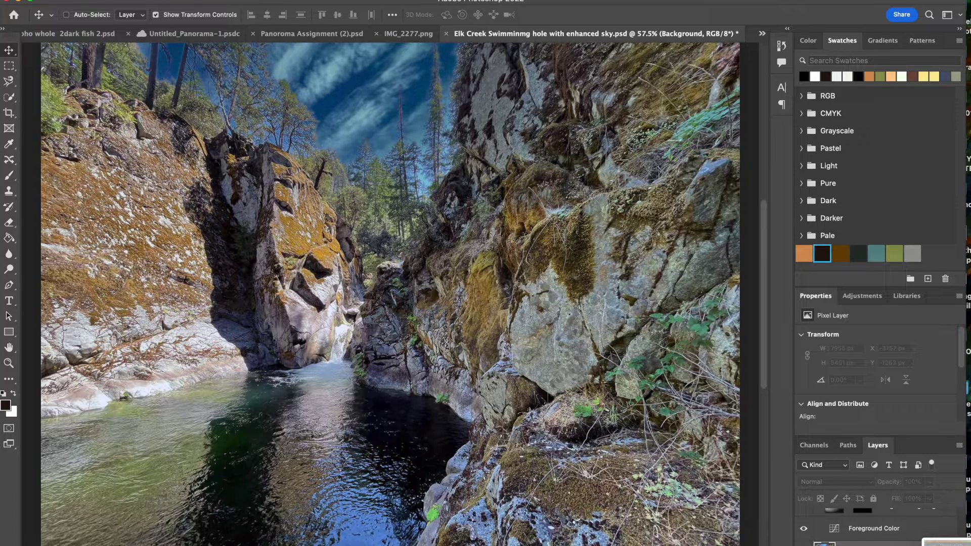
click(141, 1)
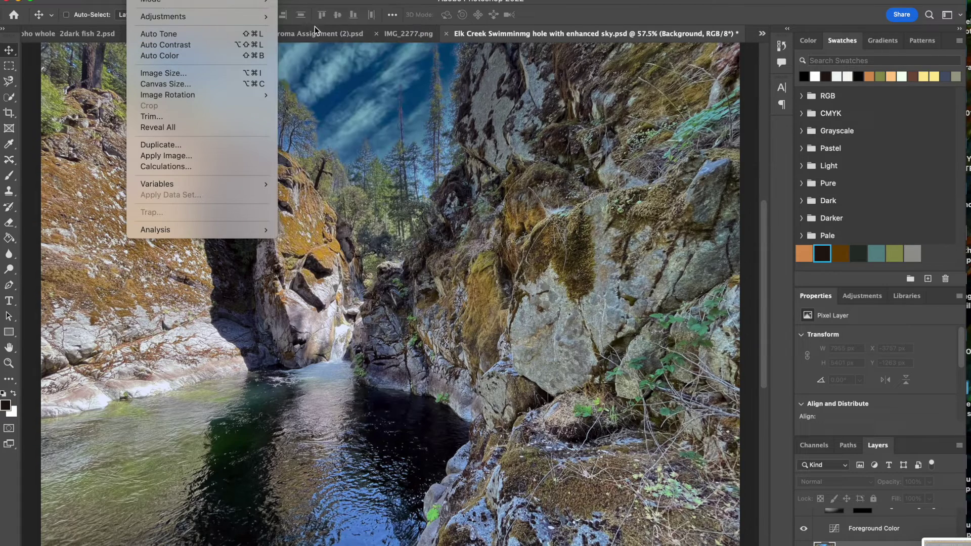
click(169, 56)
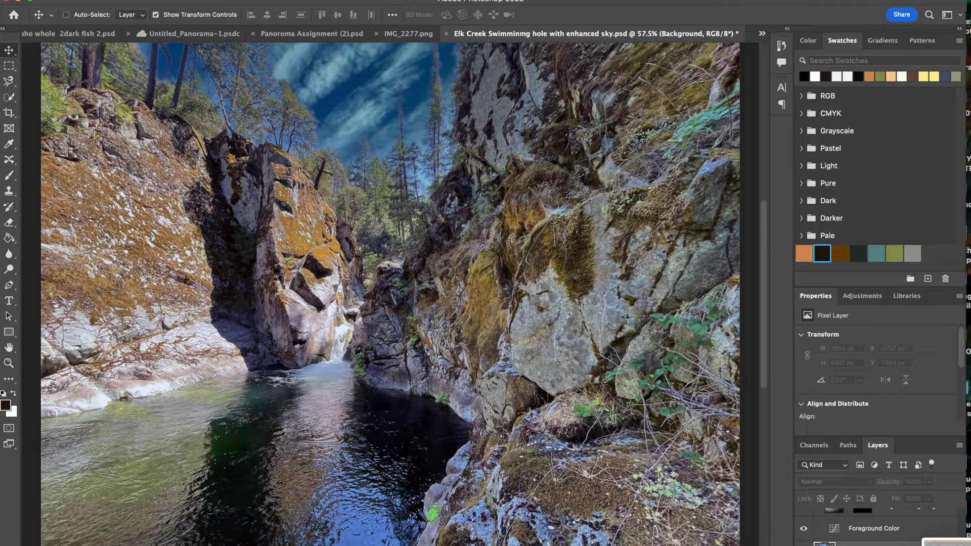
Fade the Auto Color correction using Multiply mode at 49% opacity
click(112, 0)
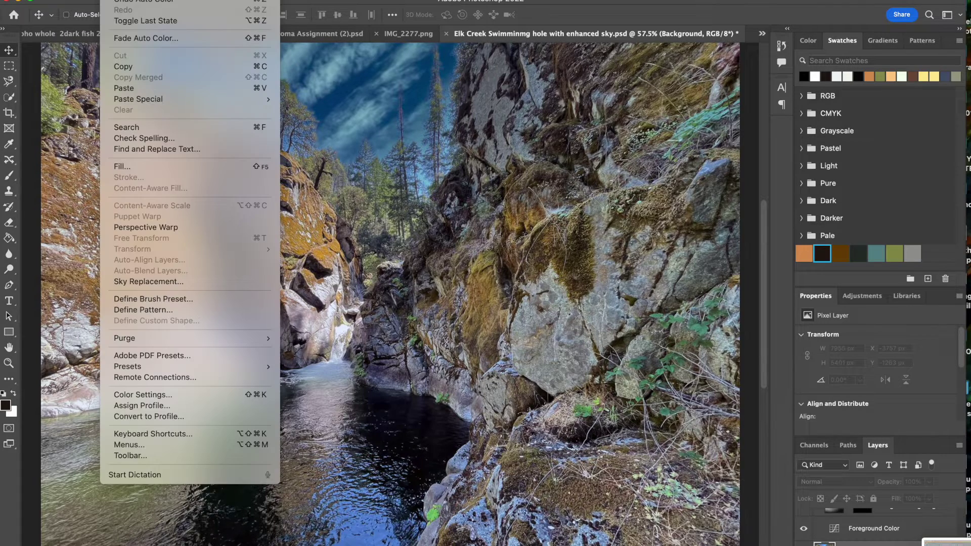
click(127, 38)
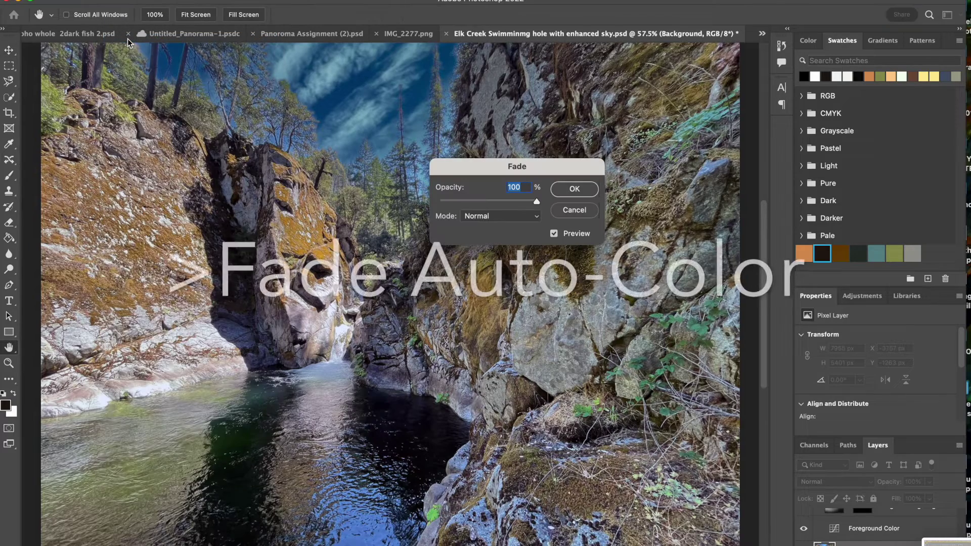
click(536, 216)
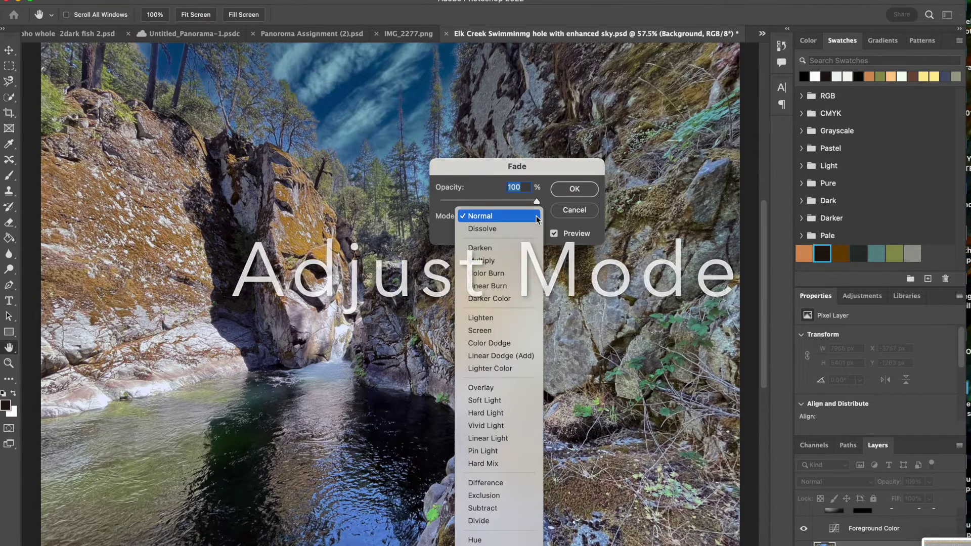
click(505, 260)
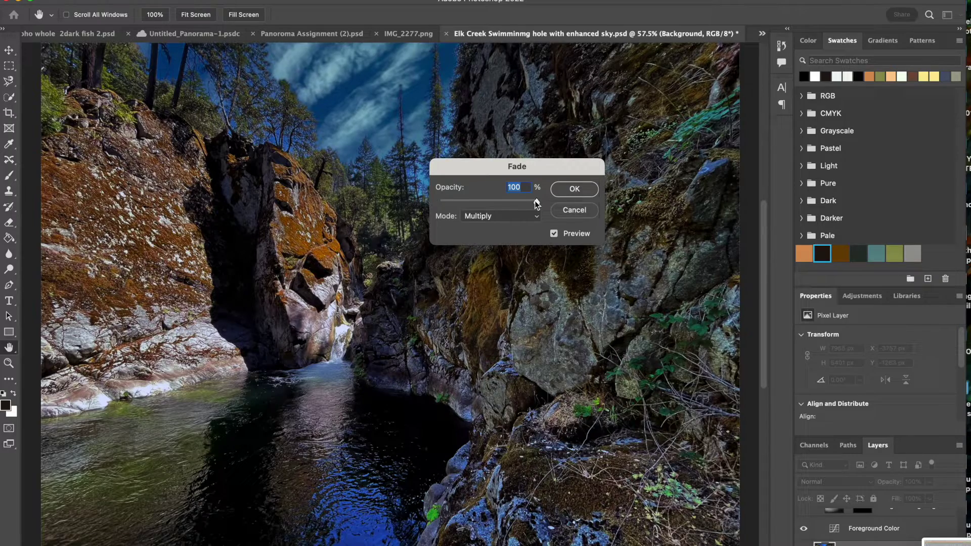
drag(536, 201, 462, 204)
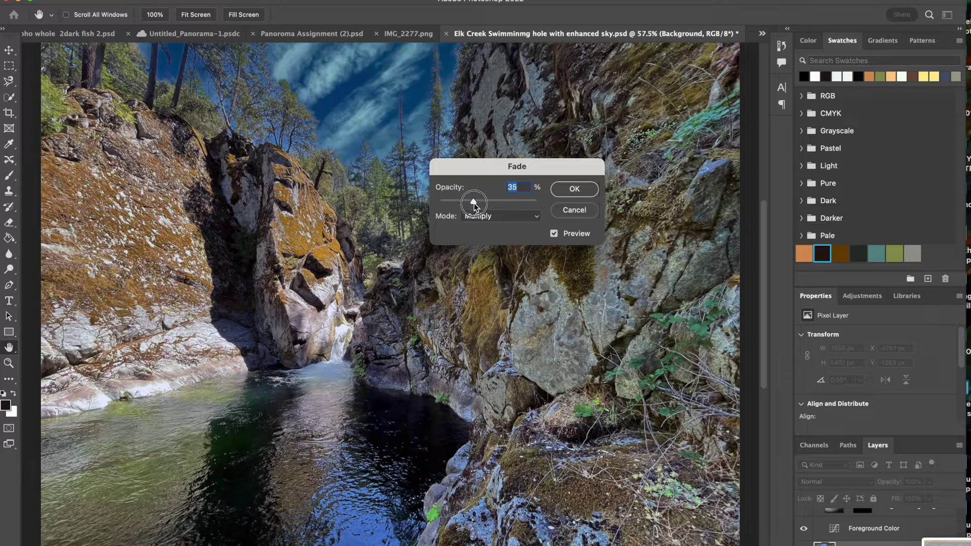
drag(474, 202, 478, 204)
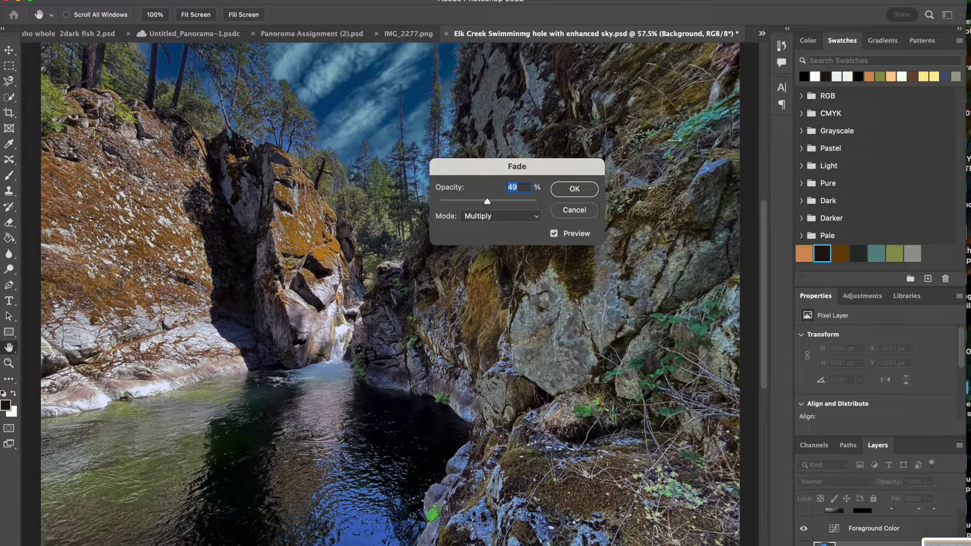
click(110, 0)
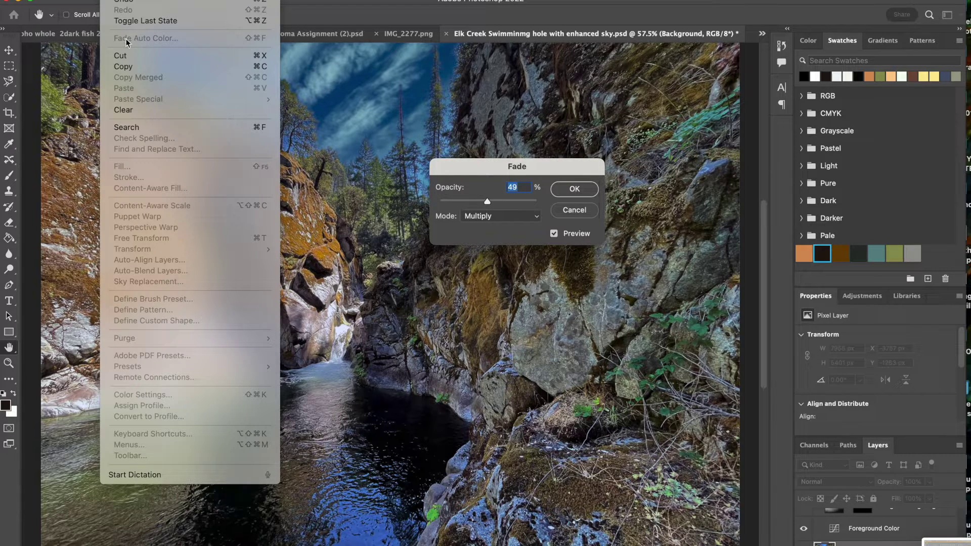
click(576, 191)
click(578, 192)
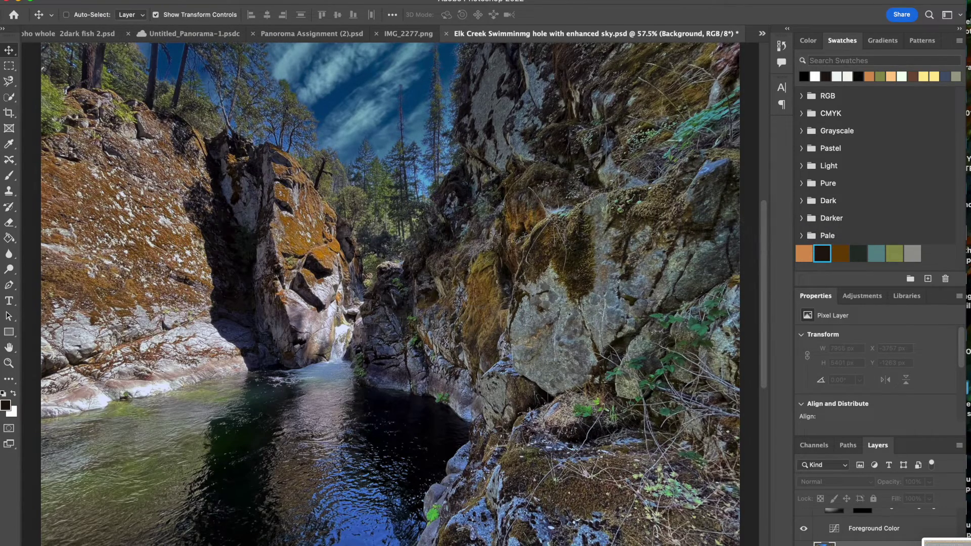
Save the changes to the enhanced sky PSD document
click(85, 0)
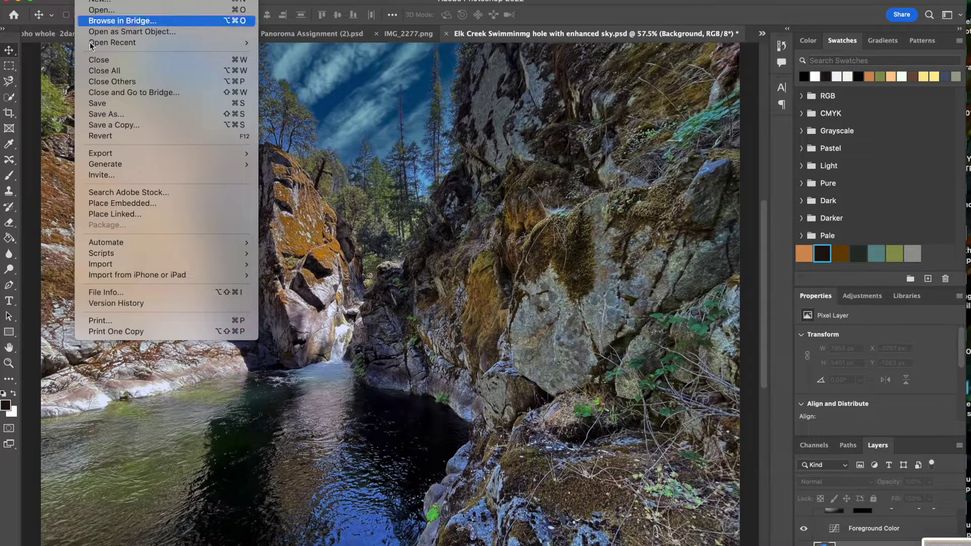
click(97, 104)
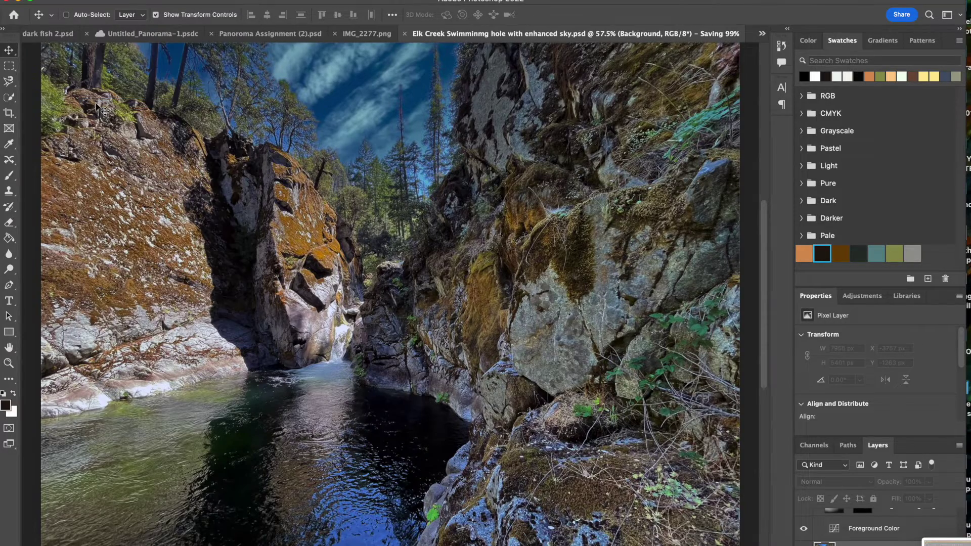